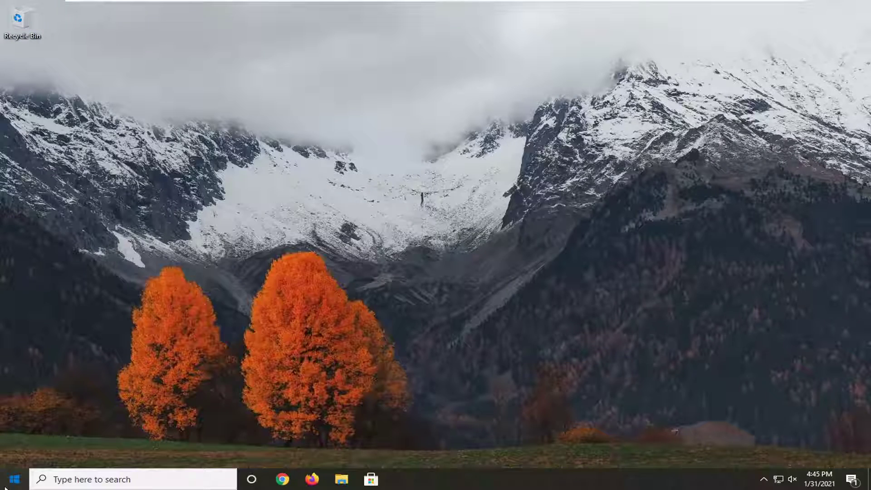
Search for regedit, run Registry Editor as administrator and allow it to make changes to the device
{"action": "left_click", "coordinate": [6, 478]}
{"action": "type", "text": "regedit"}
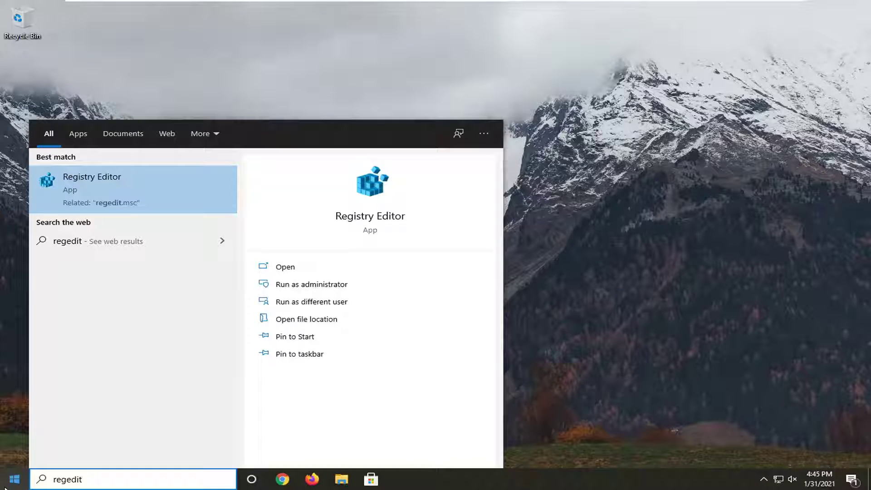
{"action": "right_click", "coordinate": [95, 183]}
{"action": "left_click", "coordinate": [132, 193]}
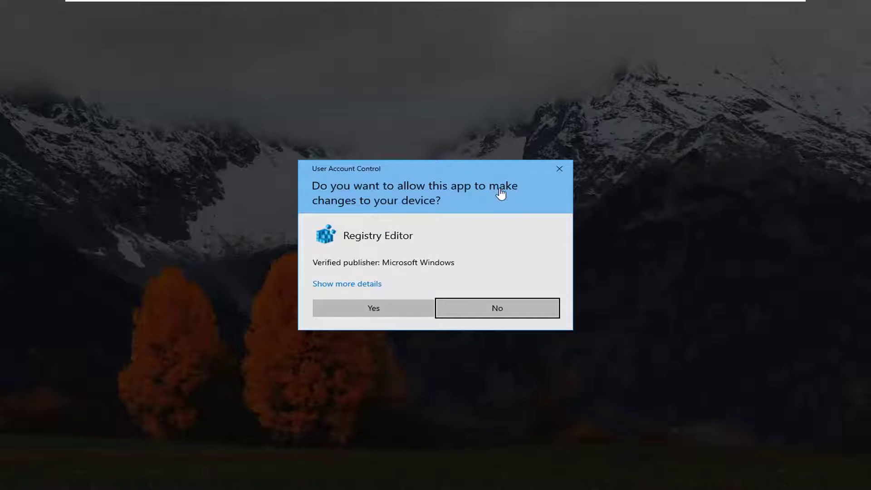
{"action": "left_click", "coordinate": [369, 308]}
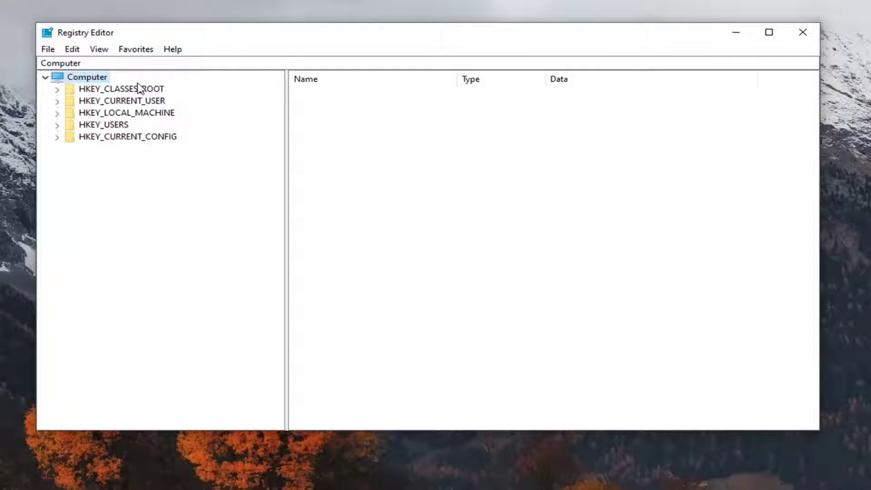
View the registry file export dialog and the import dialog, cancelling each one
{"action": "left_click", "coordinate": [47, 51]}
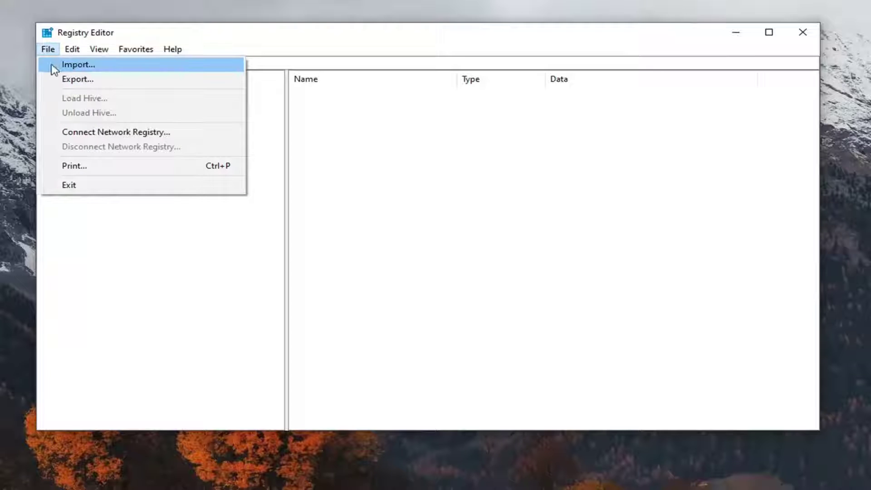
{"action": "left_click", "coordinate": [64, 80]}
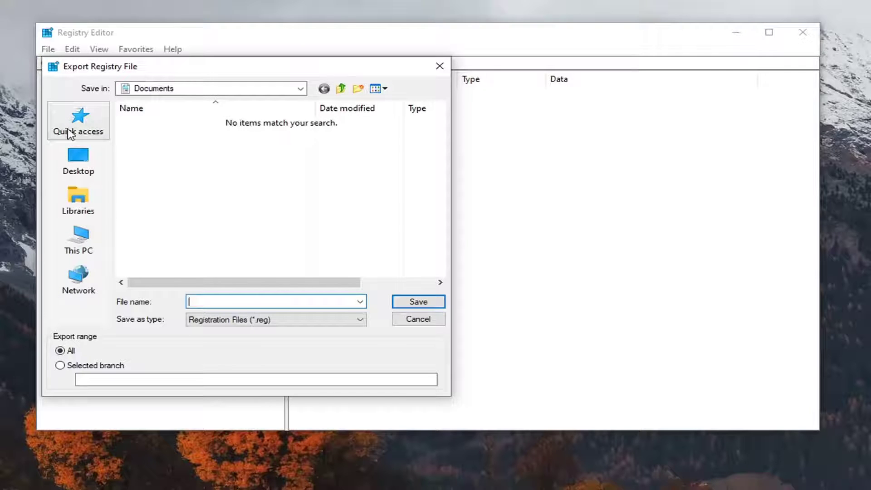
{"action": "left_click", "coordinate": [413, 319]}
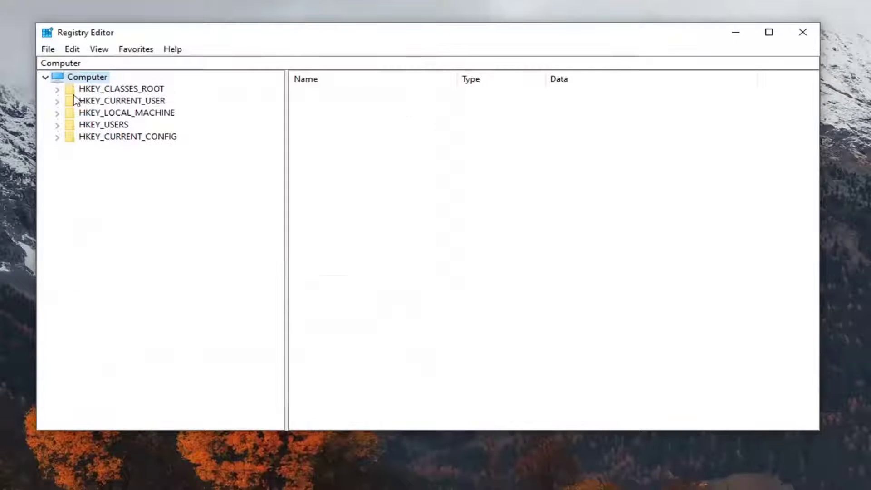
{"action": "left_click", "coordinate": [50, 50]}
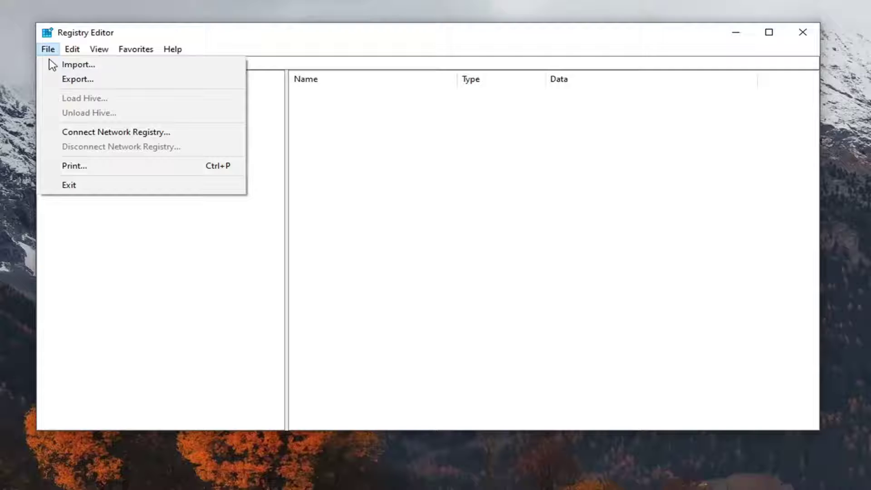
{"action": "left_click", "coordinate": [67, 77]}
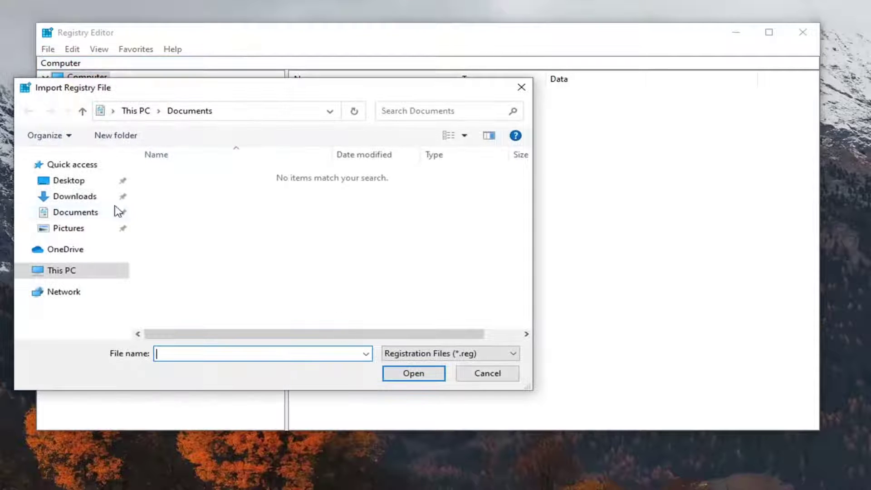
{"action": "left_click", "coordinate": [485, 375]}
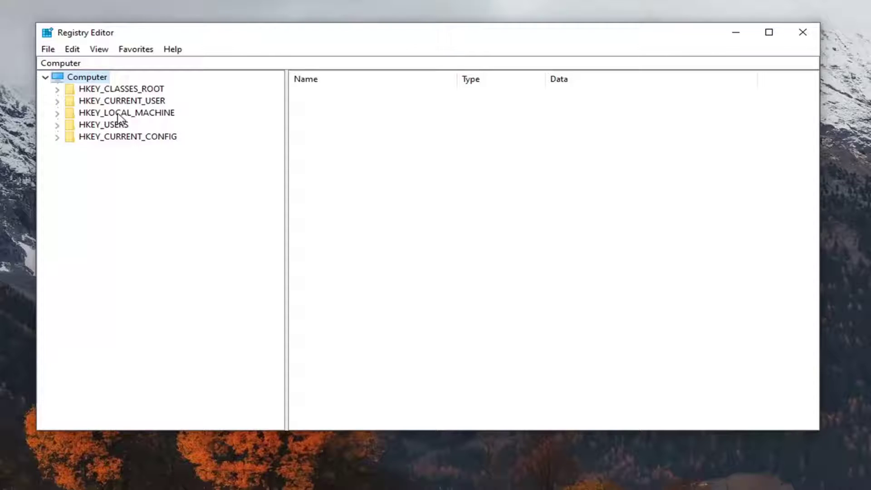
Expand the registry path HKEY_LOCAL_MACHINE\SOFTWARE\Policies\Microsoft to reach its Windows Defender key
{"action": "double_click", "coordinate": [130, 113]}
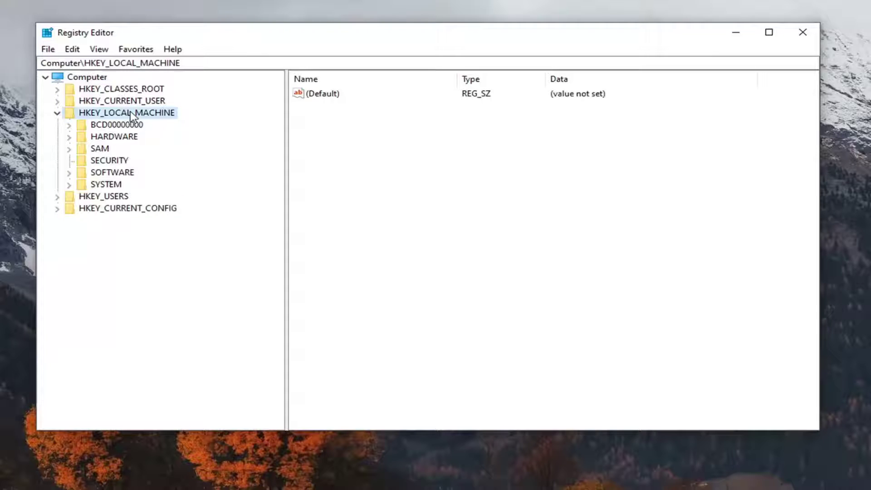
{"action": "double_click", "coordinate": [102, 173]}
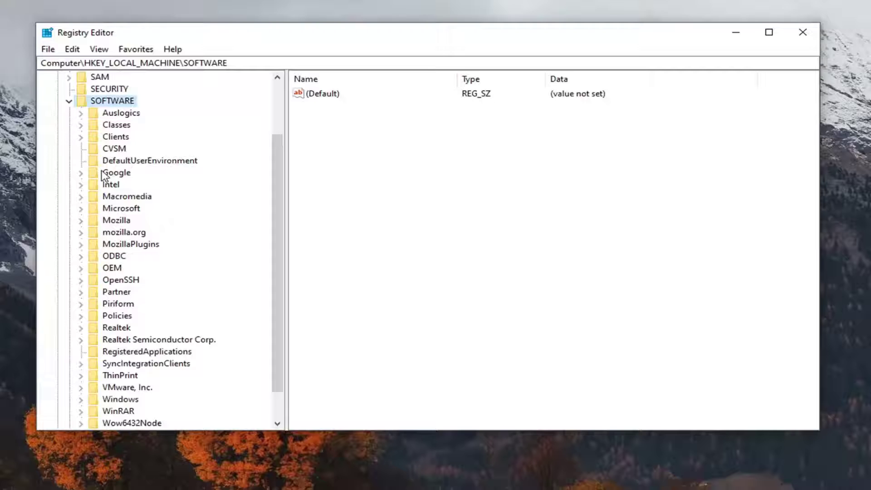
{"action": "scroll", "coordinate": [104, 176], "scroll_direction": "down", "scroll_amount": 1}
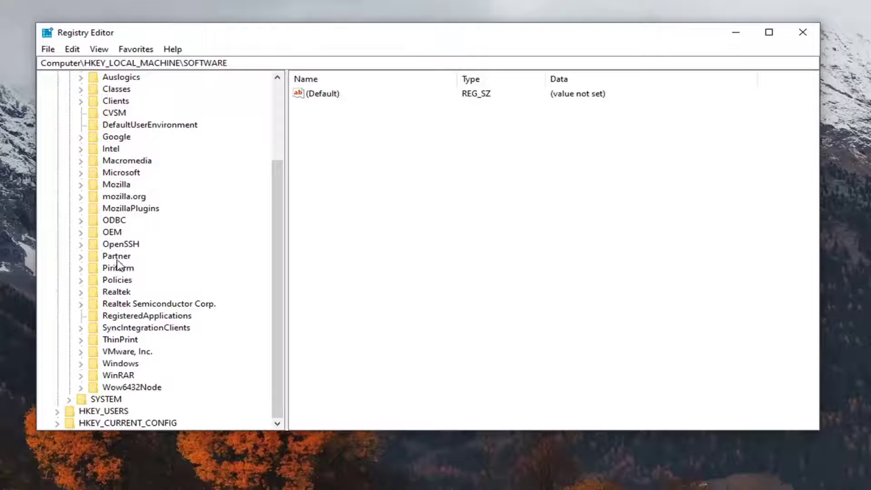
{"action": "double_click", "coordinate": [120, 284]}
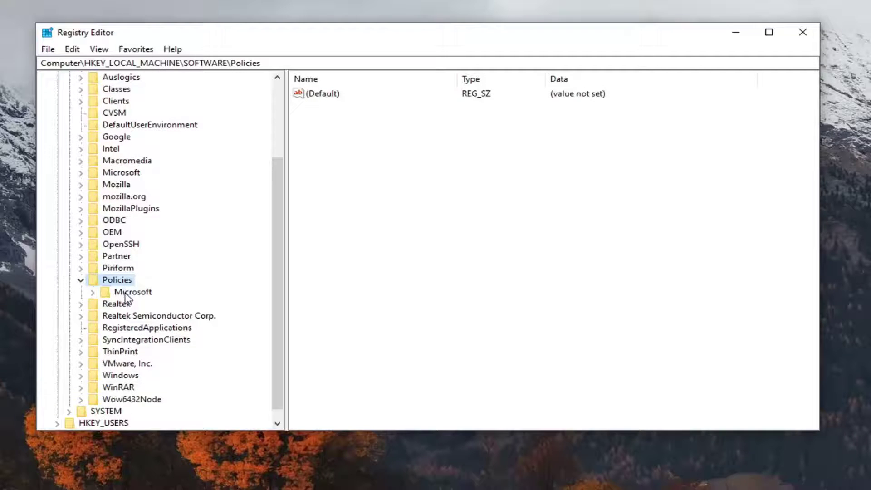
{"action": "double_click", "coordinate": [127, 292]}
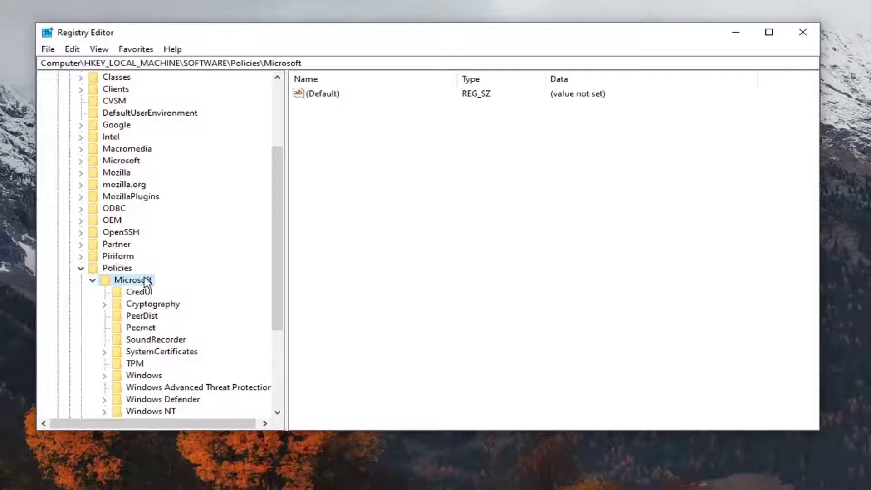
{"action": "scroll", "coordinate": [177, 335], "scroll_direction": "down", "scroll_amount": 2}
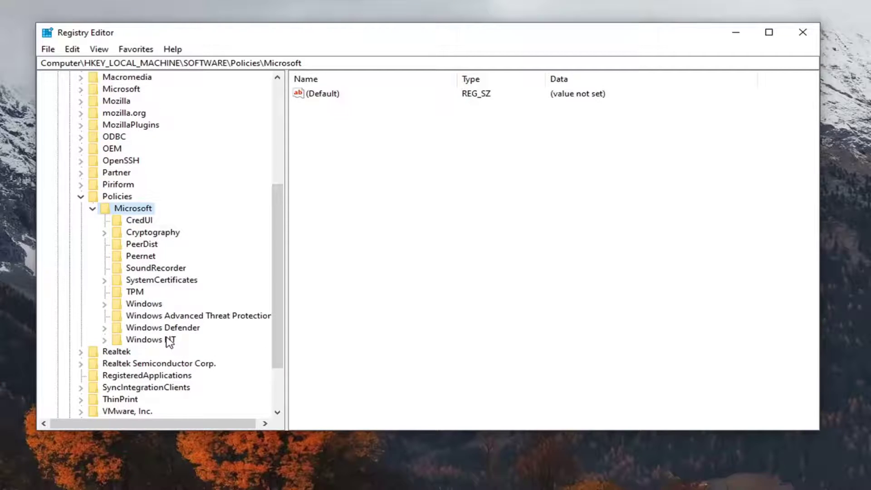
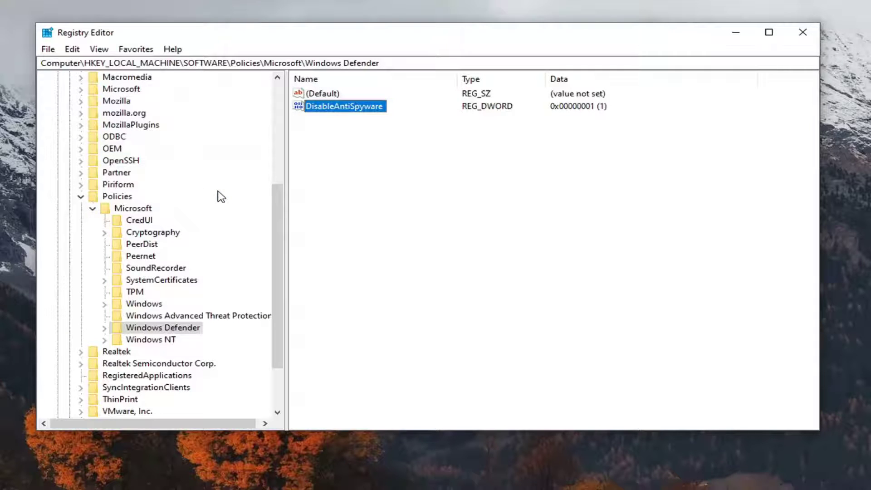
Collapse the Microsoft key under Policies and the Policies key itself in the registry tree
{"action": "left_click", "coordinate": [92, 209]}
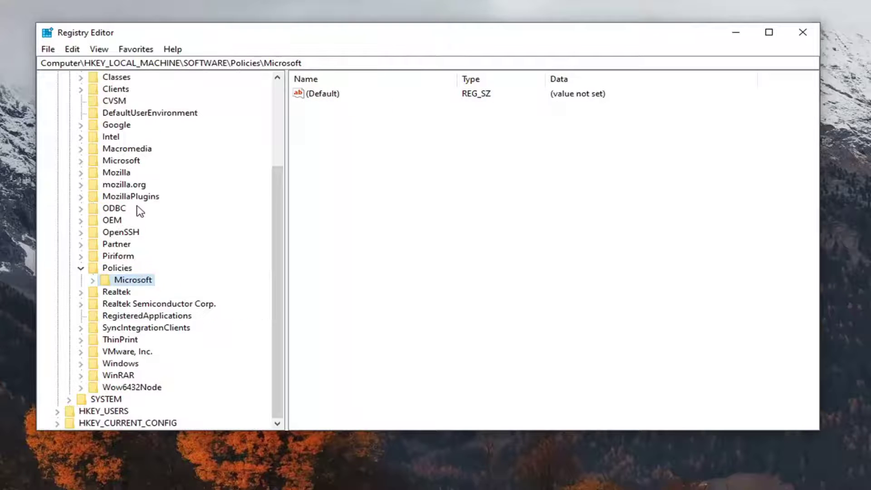
{"action": "left_click", "coordinate": [93, 280]}
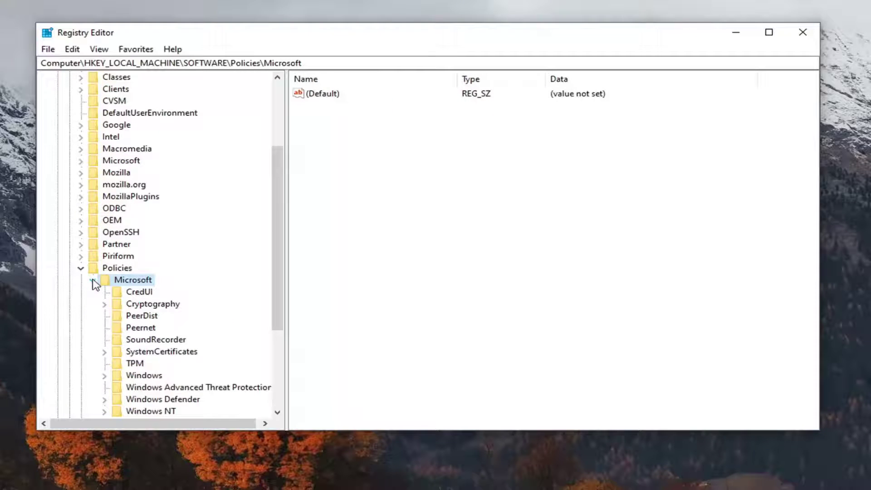
{"action": "left_click", "coordinate": [93, 280]}
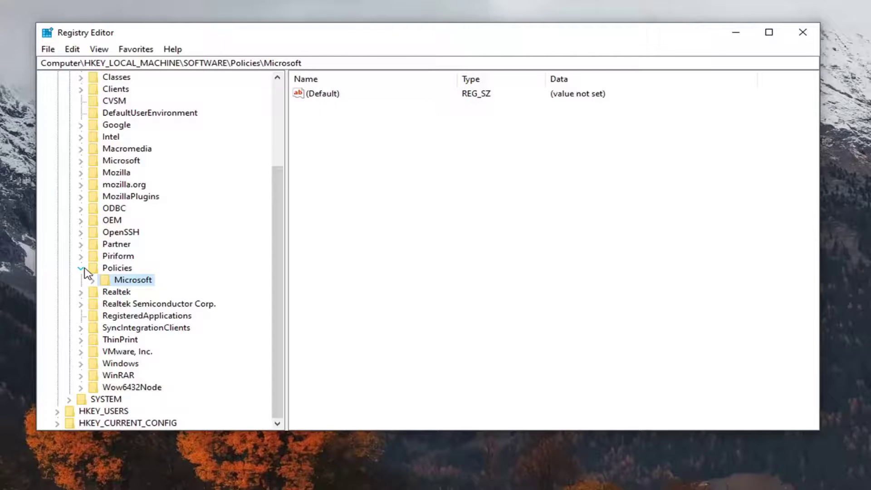
{"action": "left_click", "coordinate": [85, 272]}
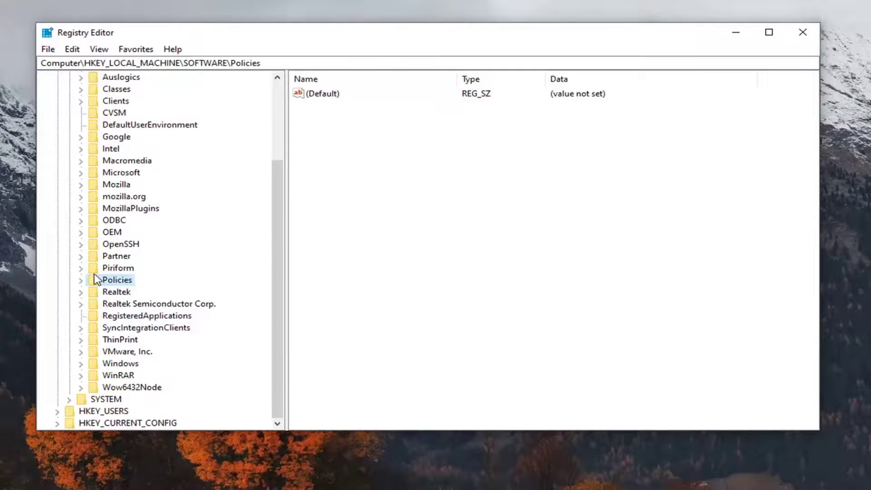
Open the Windows Defender key under HKEY_LOCAL_MACHINE\SOFTWARE\Microsoft
{"action": "scroll", "coordinate": [95, 278], "scroll_direction": "up", "scroll_amount": 2}
{"action": "left_click", "coordinate": [111, 138]}
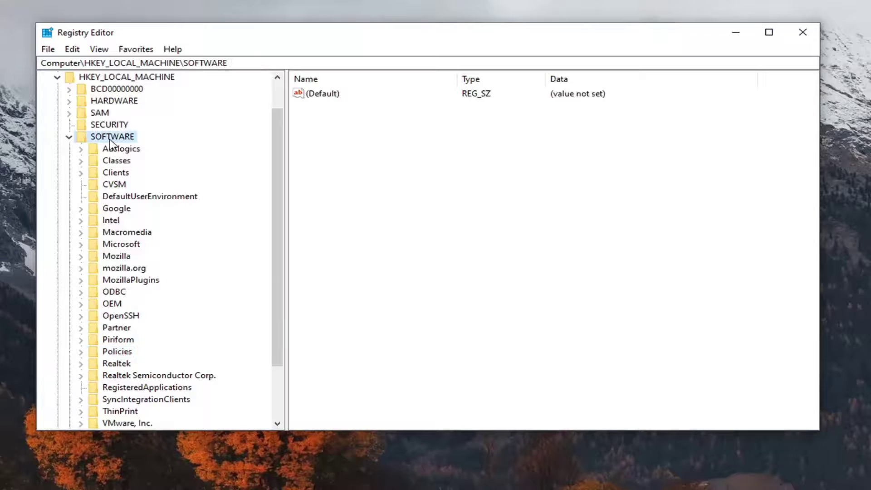
{"action": "left_click", "coordinate": [107, 246]}
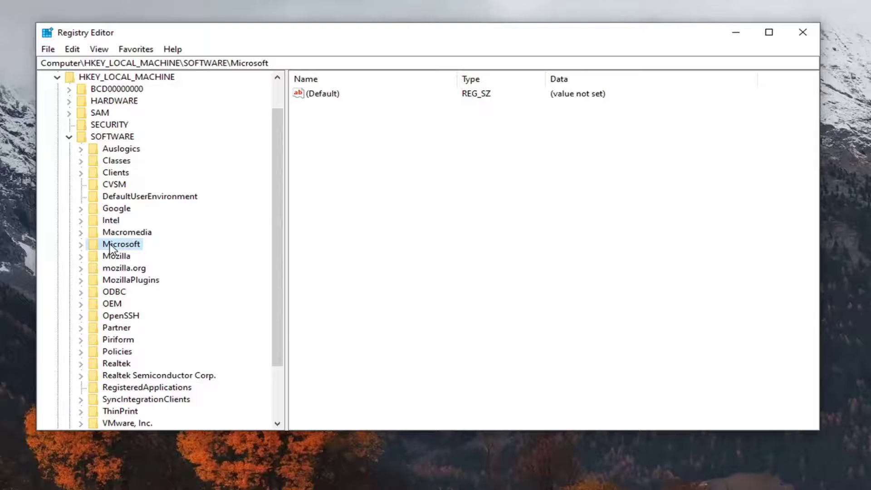
{"action": "double_click", "coordinate": [110, 248]}
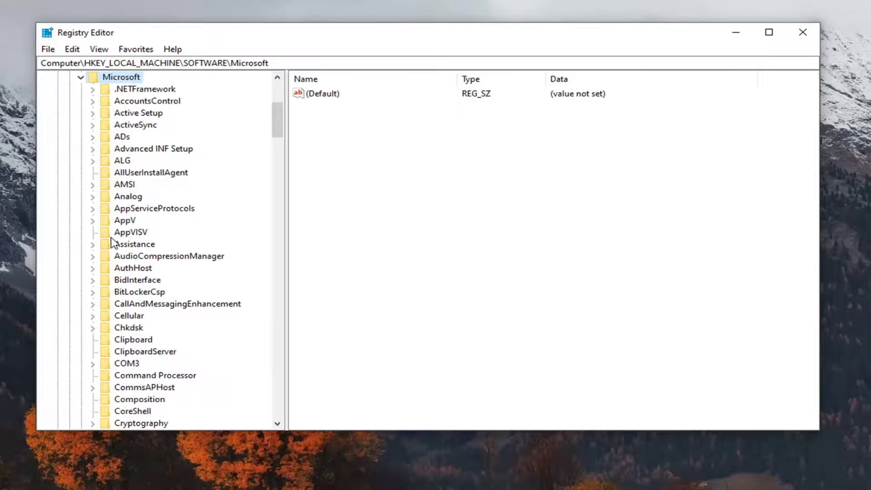
{"action": "scroll", "coordinate": [119, 241], "scroll_direction": "down", "scroll_amount": 6}
{"action": "scroll", "coordinate": [203, 260], "scroll_direction": "down", "scroll_amount": 20}
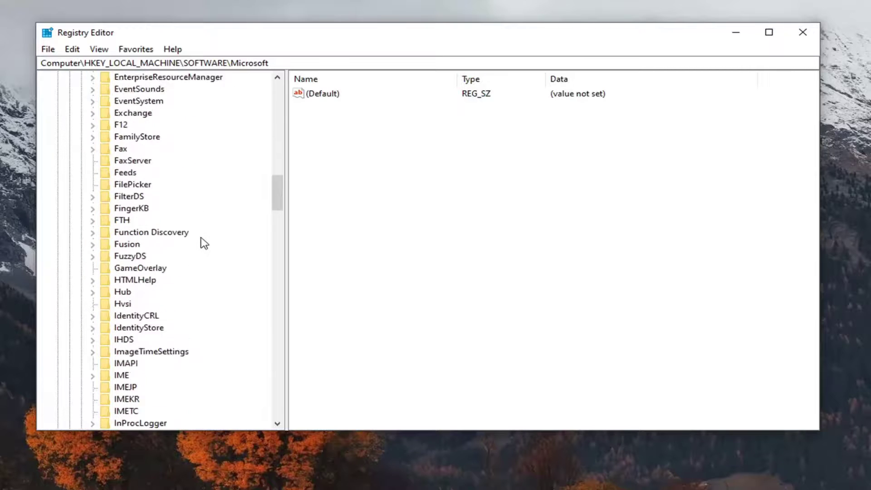
{"action": "scroll", "coordinate": [202, 243], "scroll_direction": "down", "scroll_amount": 20}
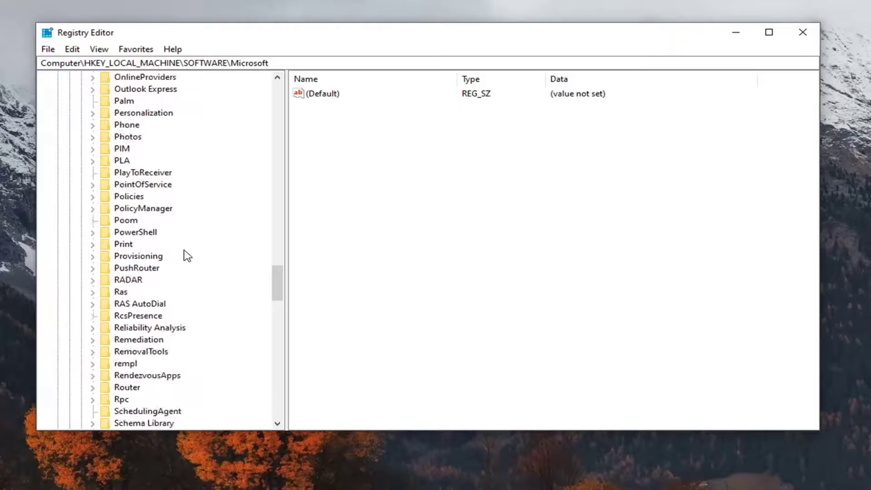
{"action": "scroll", "coordinate": [189, 254], "scroll_direction": "down", "scroll_amount": 9}
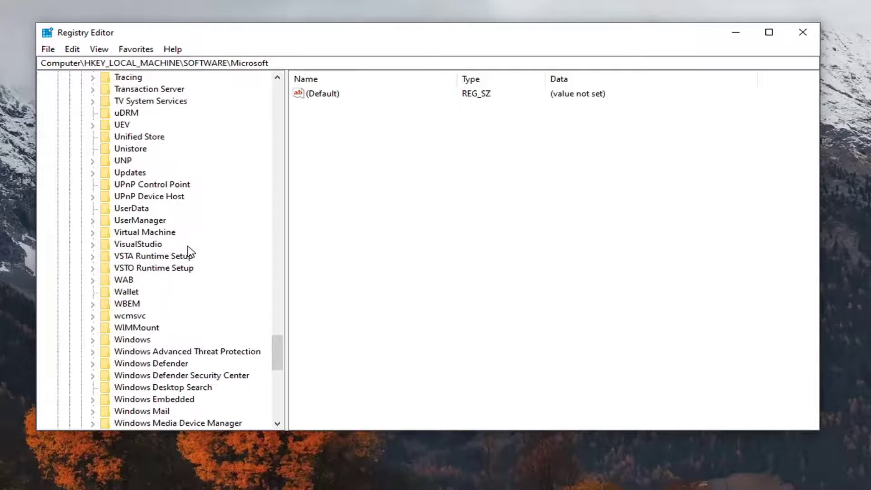
{"action": "left_click", "coordinate": [154, 295]}
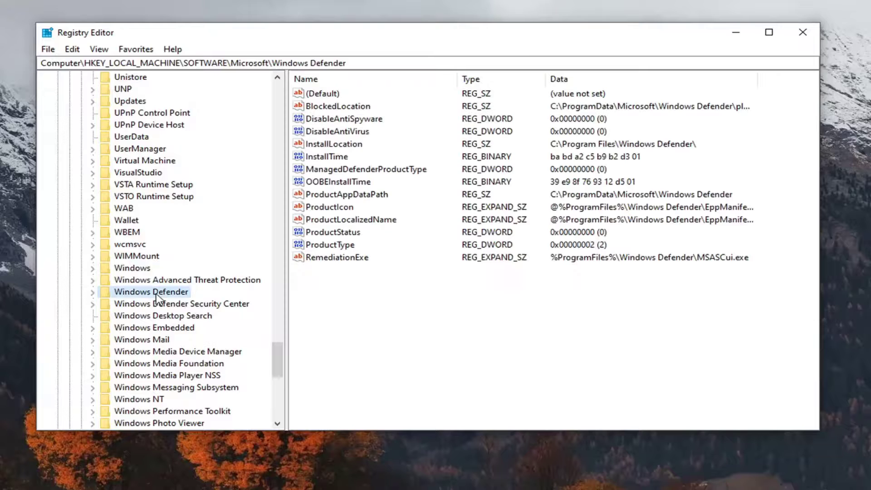
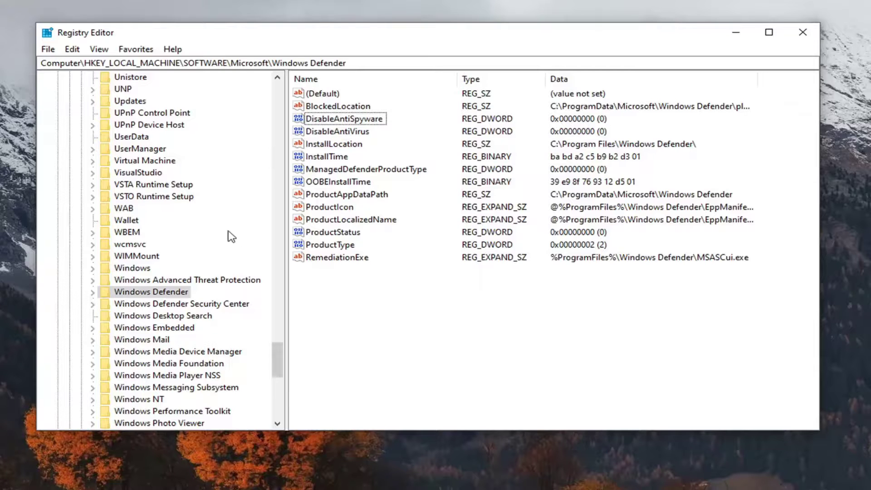
Collapse the Microsoft, SOFTWARE and HKEY_LOCAL_MACHINE keys back to Computer and close Registry Editor
{"action": "left_click_drag", "start_coordinate": [281, 368], "coordinate": [281, 160]}
{"action": "scroll", "coordinate": [225, 222], "scroll_direction": "up", "scroll_amount": 14}
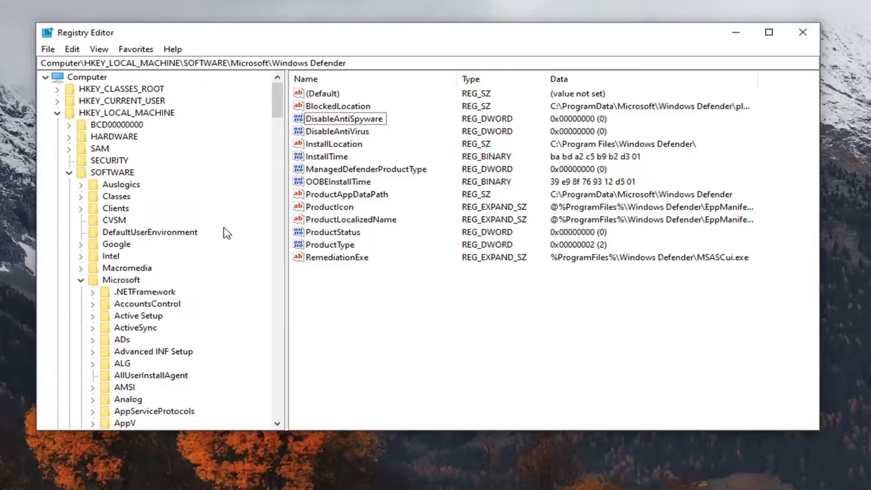
{"action": "left_click", "coordinate": [83, 280]}
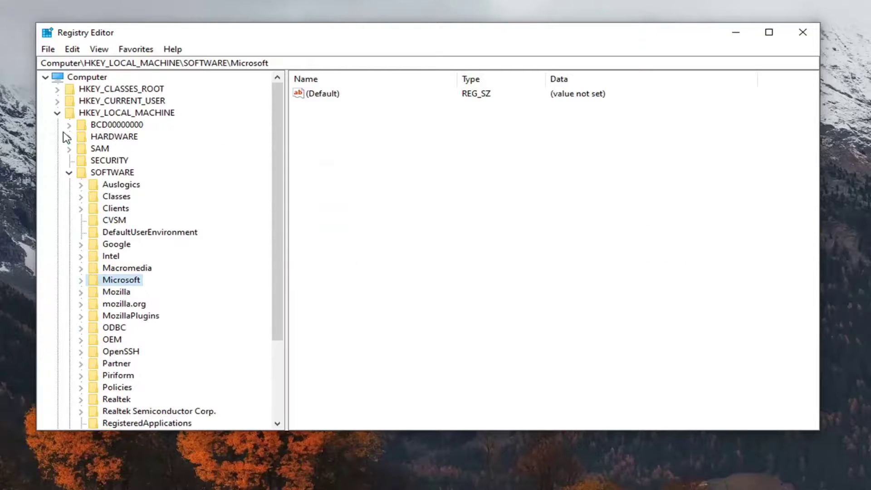
{"action": "left_click", "coordinate": [75, 170]}
{"action": "left_click", "coordinate": [68, 172]}
{"action": "left_click", "coordinate": [57, 112]}
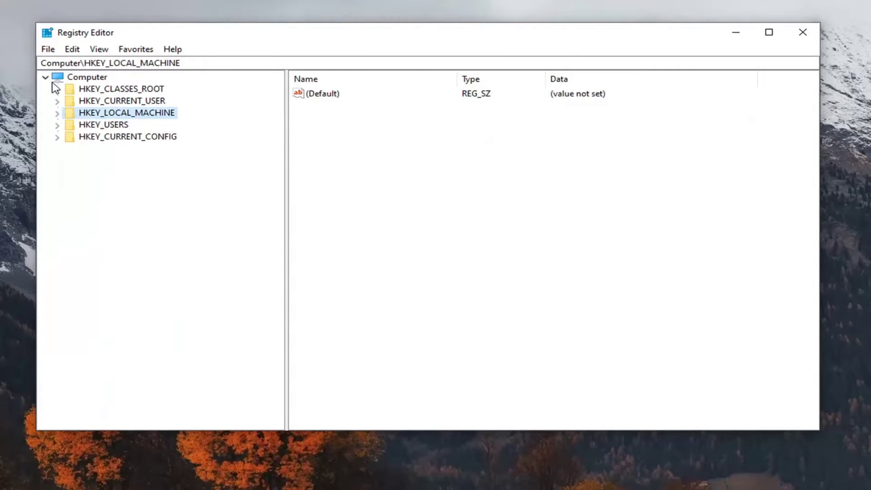
{"action": "left_click", "coordinate": [87, 78]}
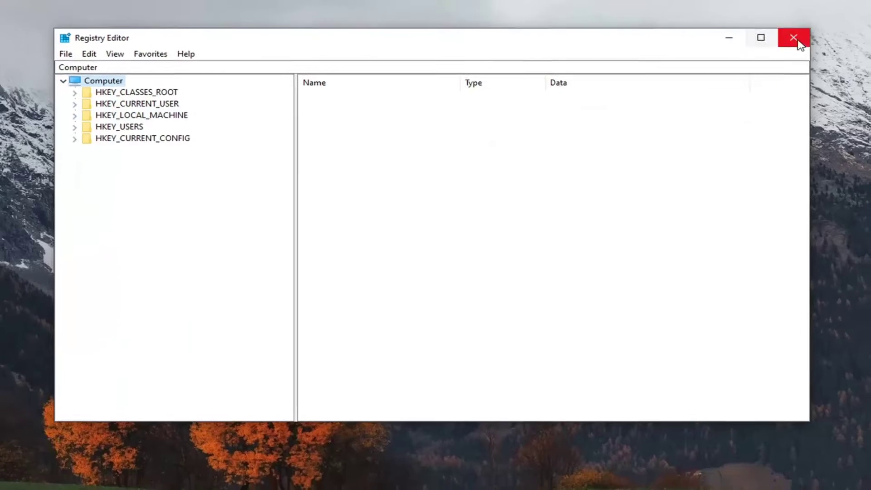
{"action": "left_click", "coordinate": [802, 32]}
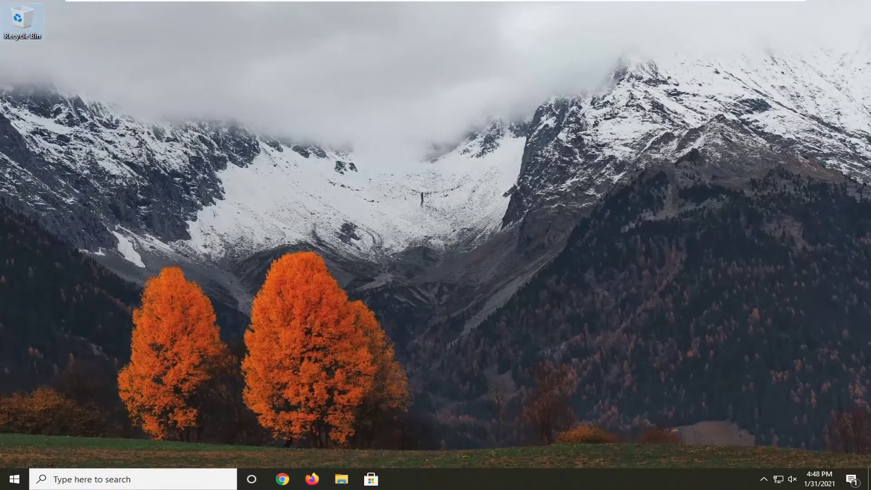